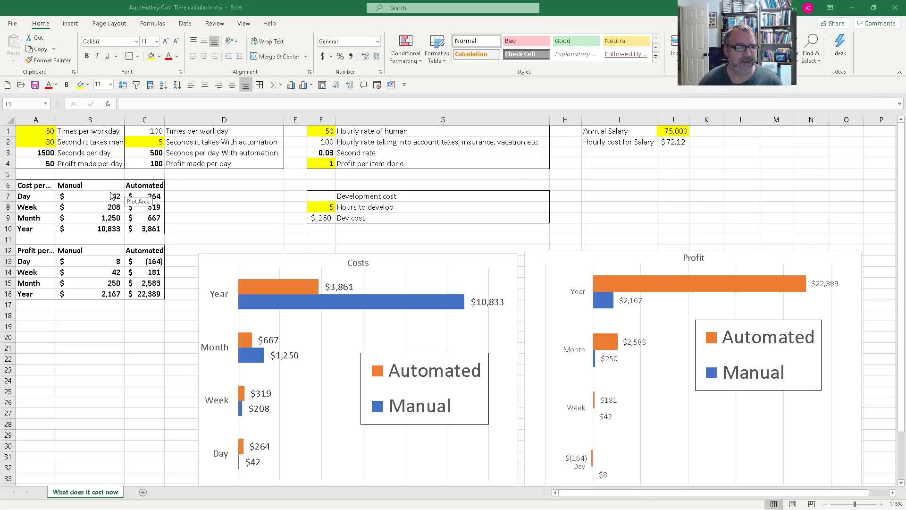
- Review the manual inputs and formulas in A1 through A4
{"action": "left_click", "coordinate": [49, 134]}
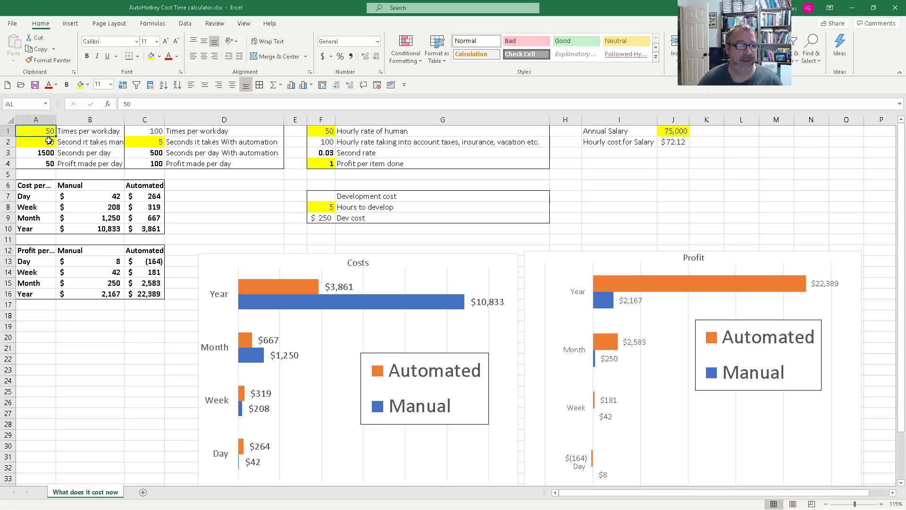
{"action": "left_click", "coordinate": [50, 142]}
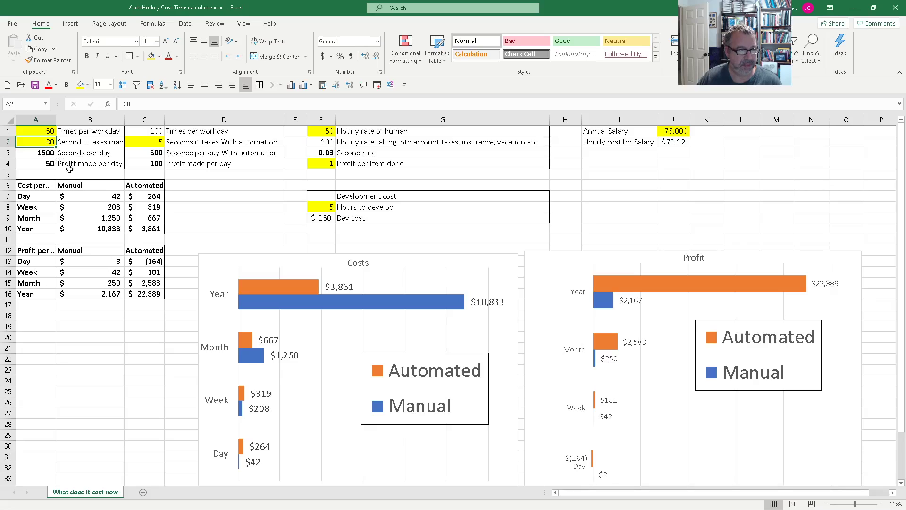
{"action": "left_click", "coordinate": [47, 153]}
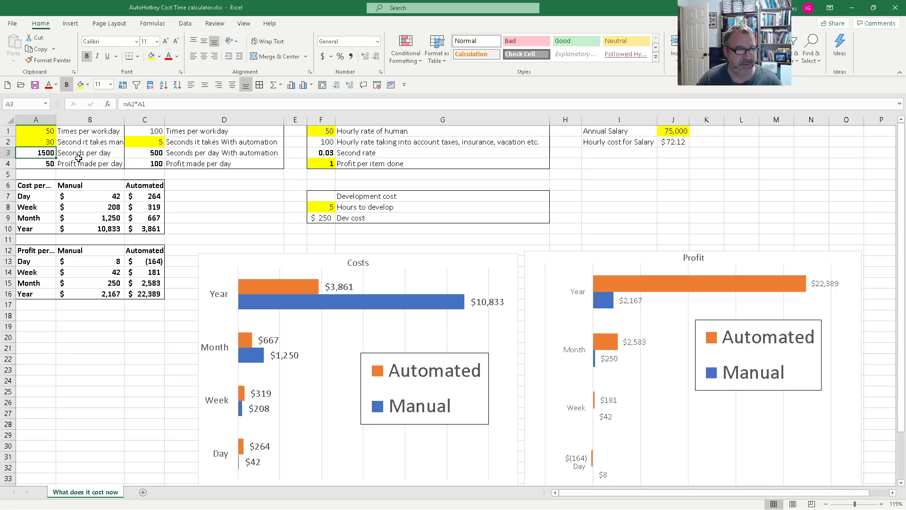
{"action": "left_click", "coordinate": [40, 165]}
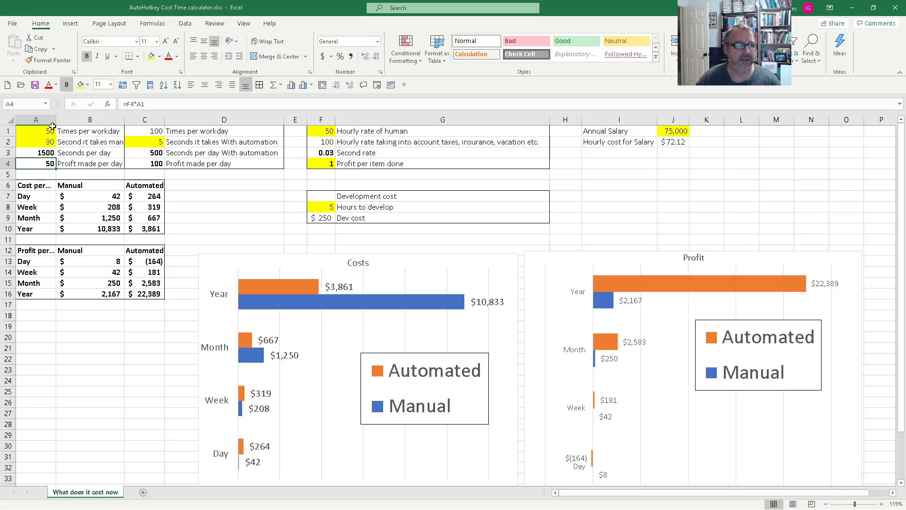
- Give the automated times-per-workday cell C1 a yellow fill like the other inputs
{"action": "left_click", "coordinate": [52, 130]}
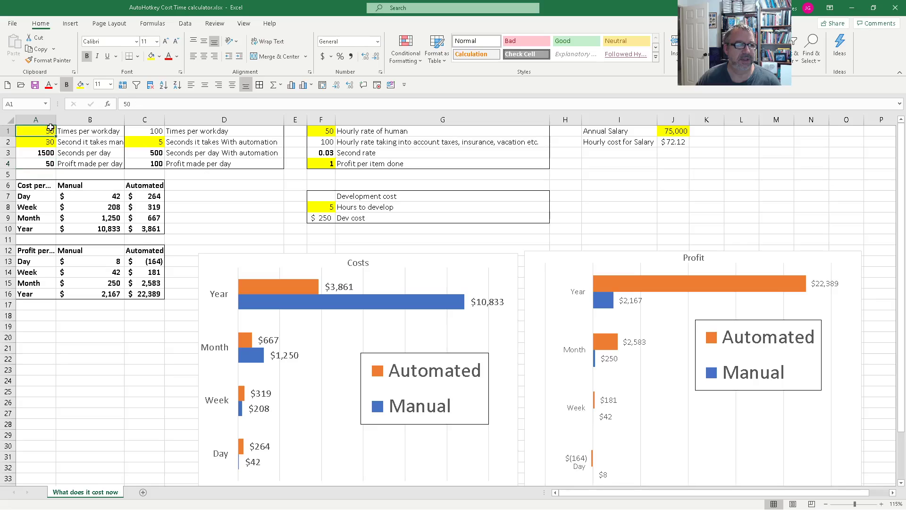
{"action": "left_click", "coordinate": [137, 131]}
{"action": "left_click", "coordinate": [60, 131]}
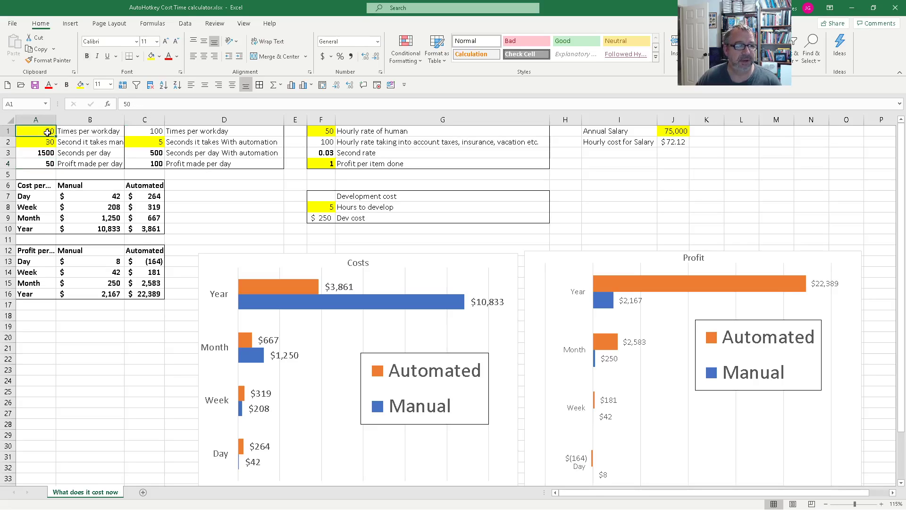
{"action": "left_click", "coordinate": [137, 133]}
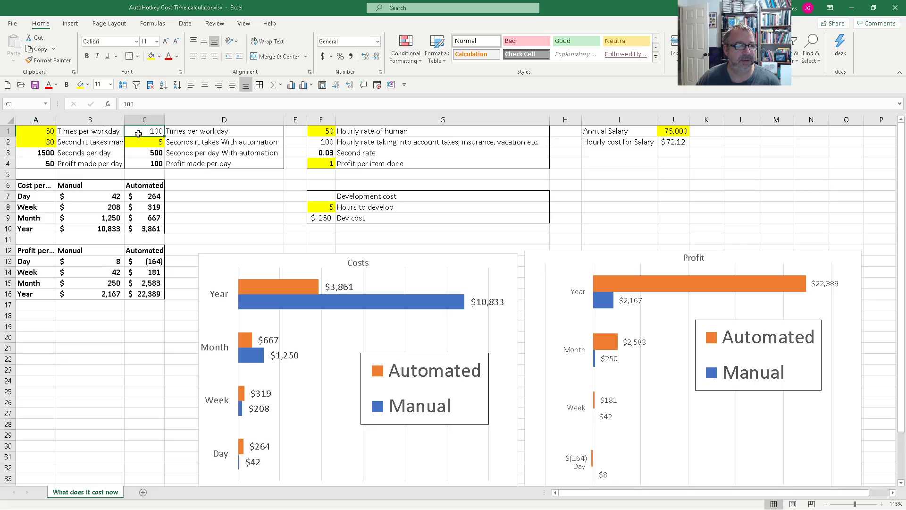
{"action": "left_click", "coordinate": [80, 84]}
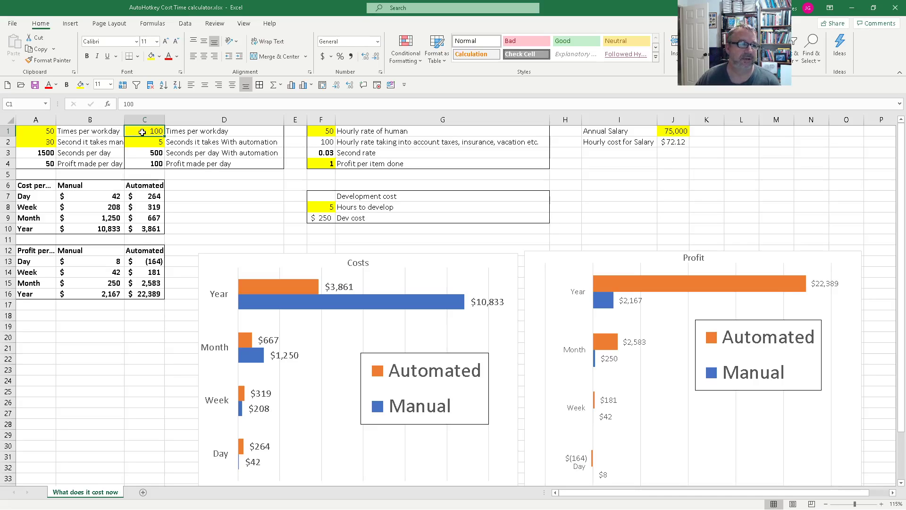
- Check the seconds values in A2 and C2 and the seconds-per-day formula in C3
{"action": "left_click", "coordinate": [46, 144]}
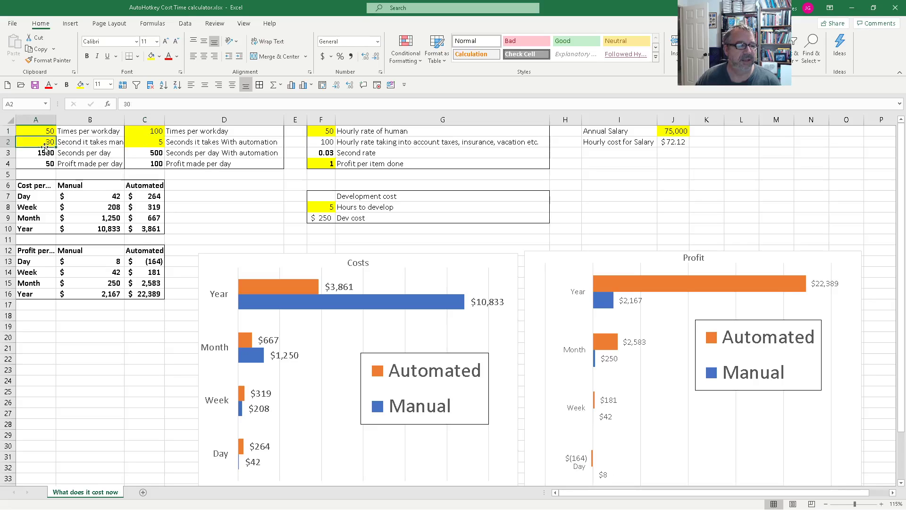
{"action": "left_click", "coordinate": [150, 142]}
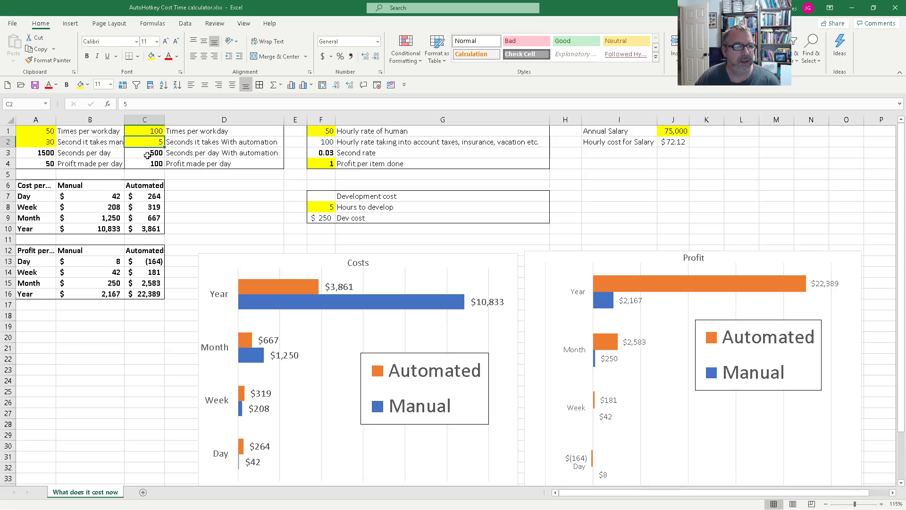
{"action": "left_click", "coordinate": [148, 154]}
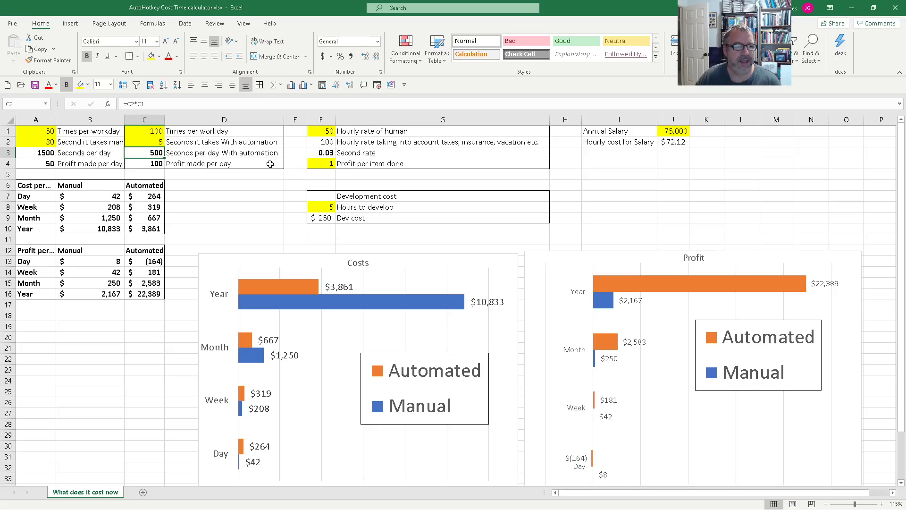
{"action": "left_click", "coordinate": [331, 134]}
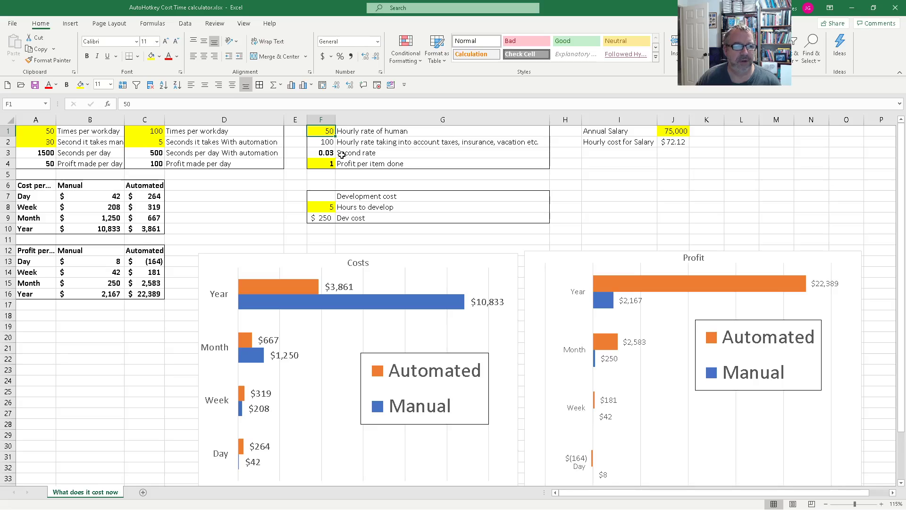
{"action": "left_click", "coordinate": [322, 154]}
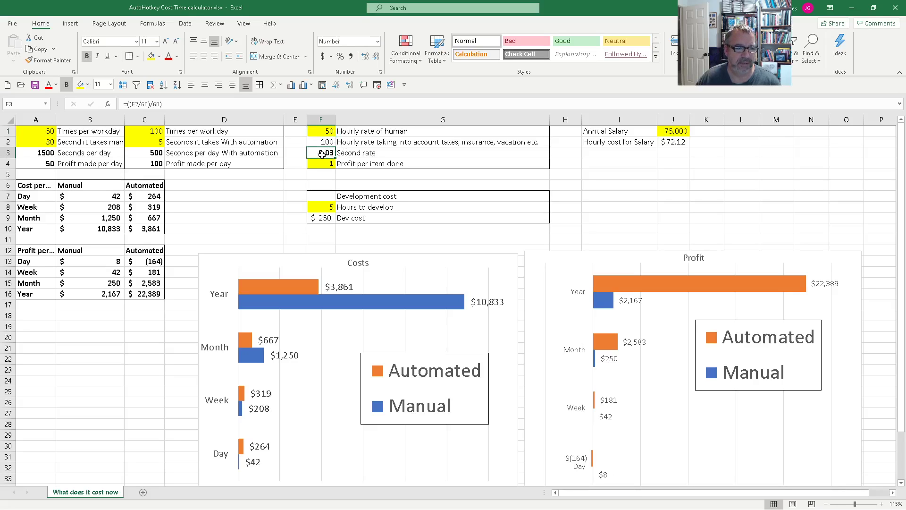
{"action": "left_click", "coordinate": [320, 165]}
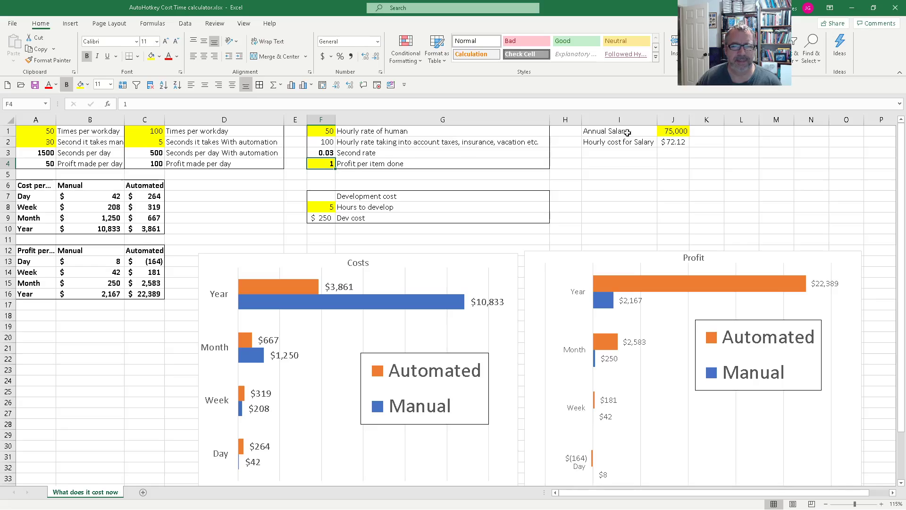
{"action": "left_click", "coordinate": [671, 131]}
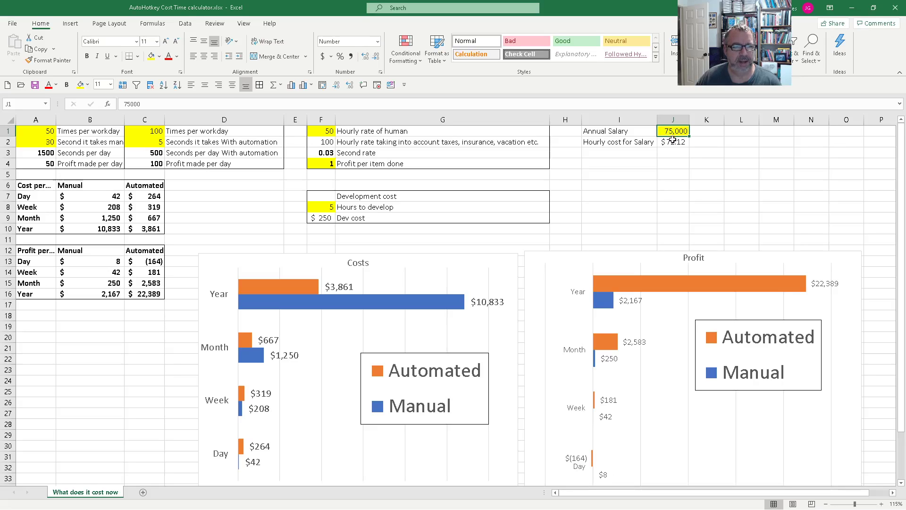
{"action": "left_click", "coordinate": [671, 141]}
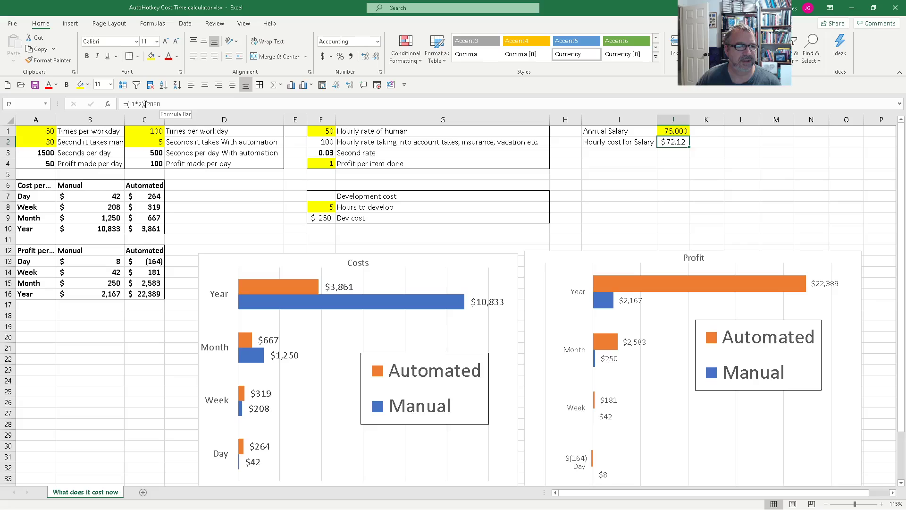
{"action": "left_click", "coordinate": [670, 132]}
{"action": "left_click", "coordinate": [328, 141]}
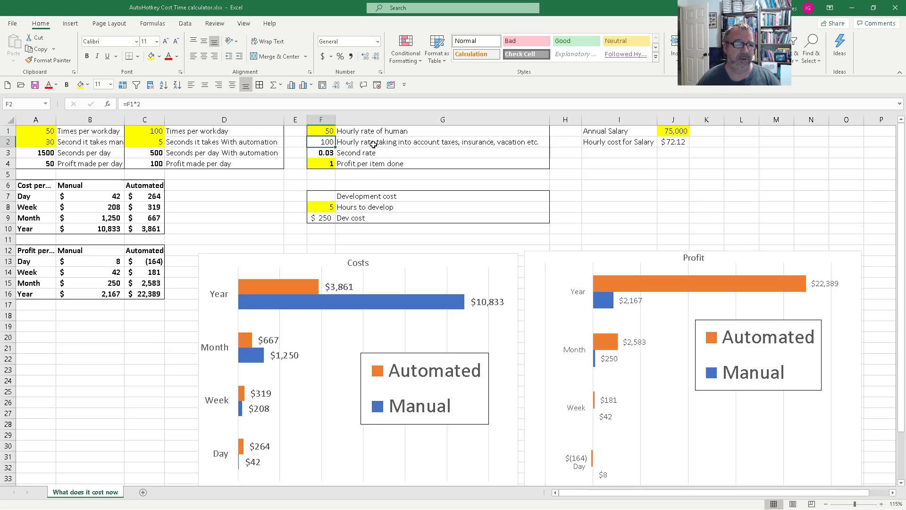
{"action": "left_click", "coordinate": [330, 132]}
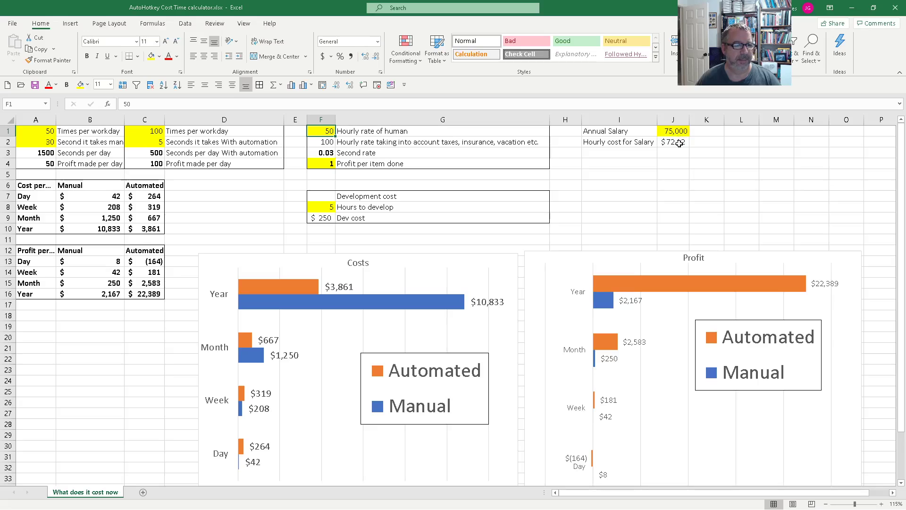
{"action": "left_click_drag", "start_coordinate": [675, 130], "coordinate": [642, 144]}
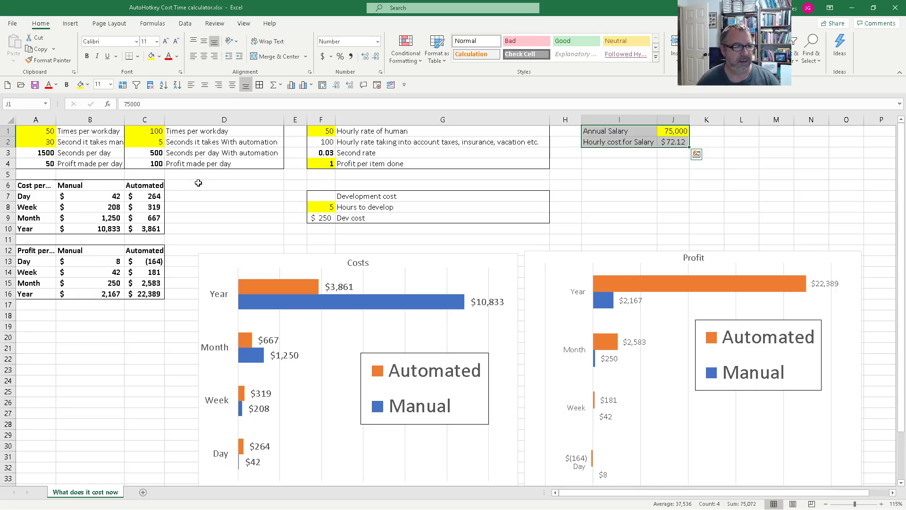
{"action": "left_click", "coordinate": [81, 194]}
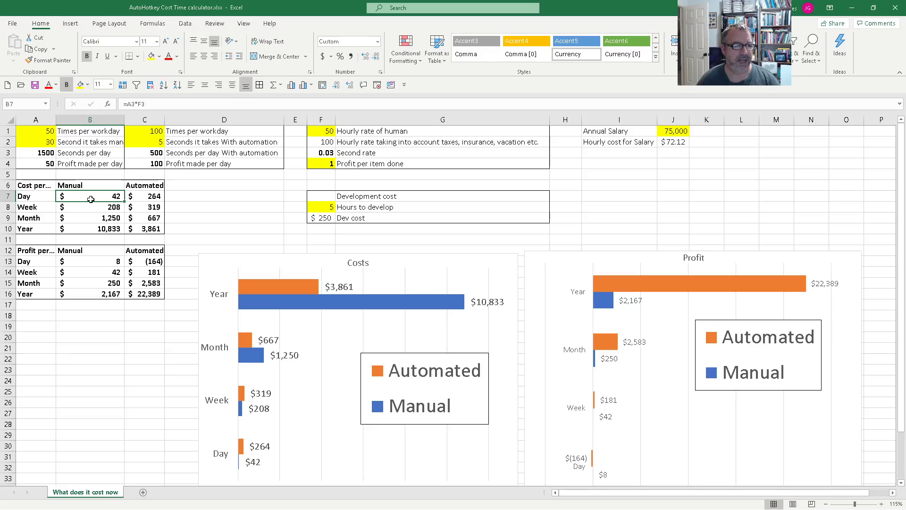
{"action": "left_click", "coordinate": [144, 198]}
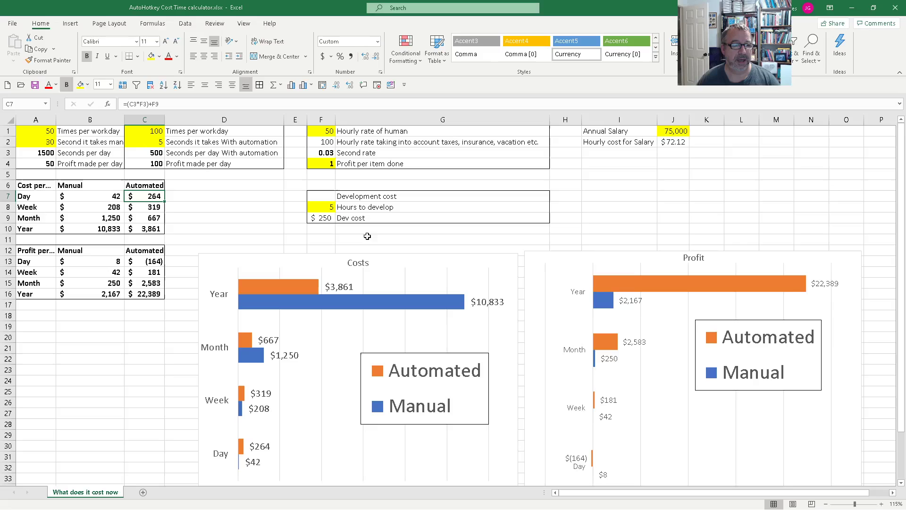
{"action": "left_click", "coordinate": [373, 218]}
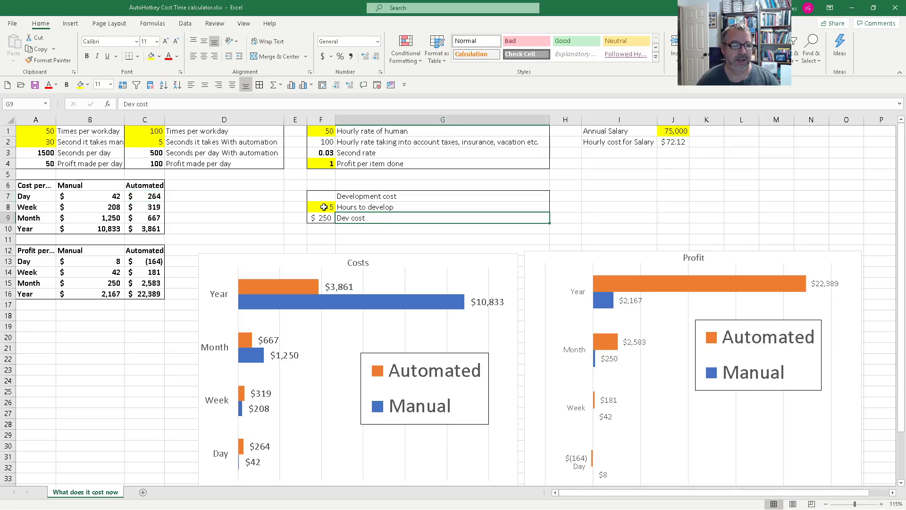
{"action": "left_click", "coordinate": [326, 207]}
{"action": "left_click", "coordinate": [355, 197]}
{"action": "key", "text": "ctrl+b"}
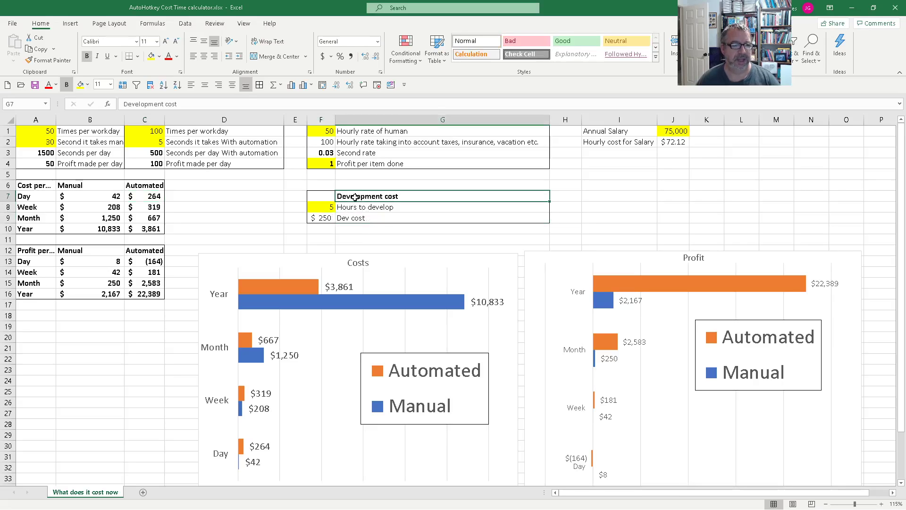
{"action": "left_click", "coordinate": [325, 208]}
{"action": "key", "text": "Return"}
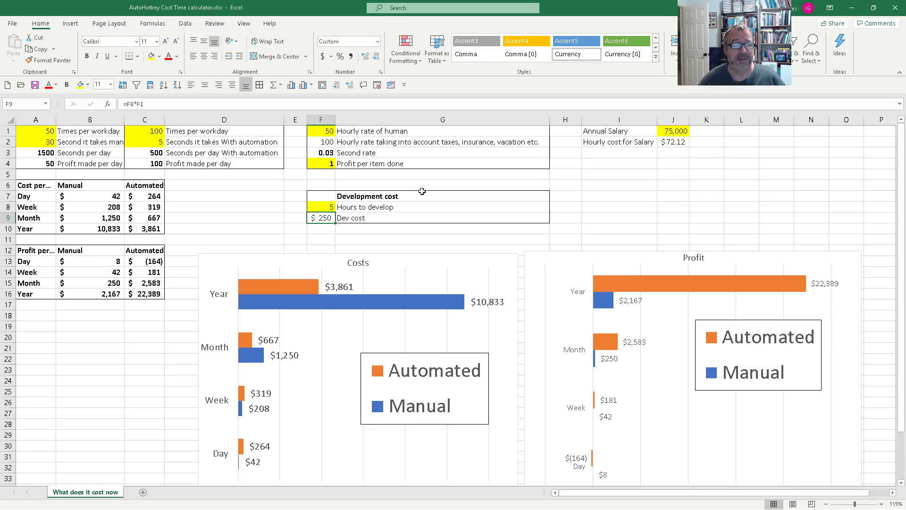
{"action": "left_click", "coordinate": [323, 207]}
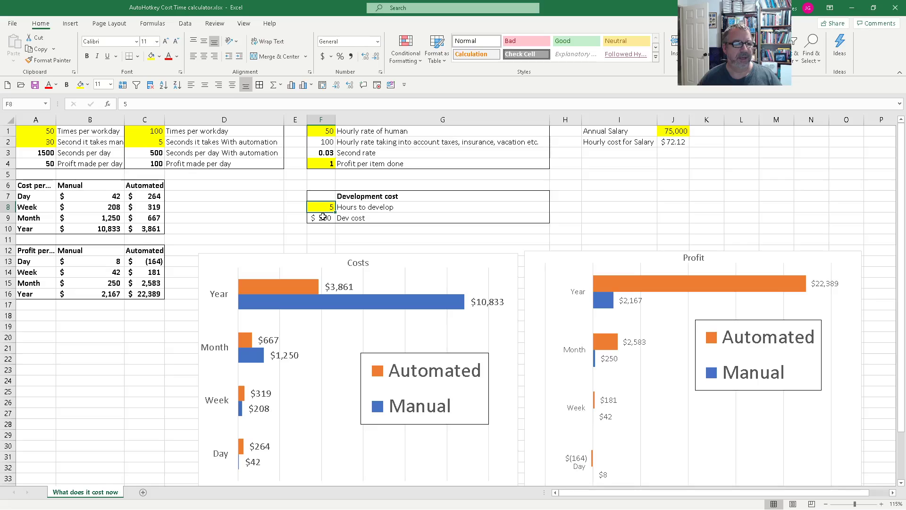
{"action": "left_click", "coordinate": [321, 218]}
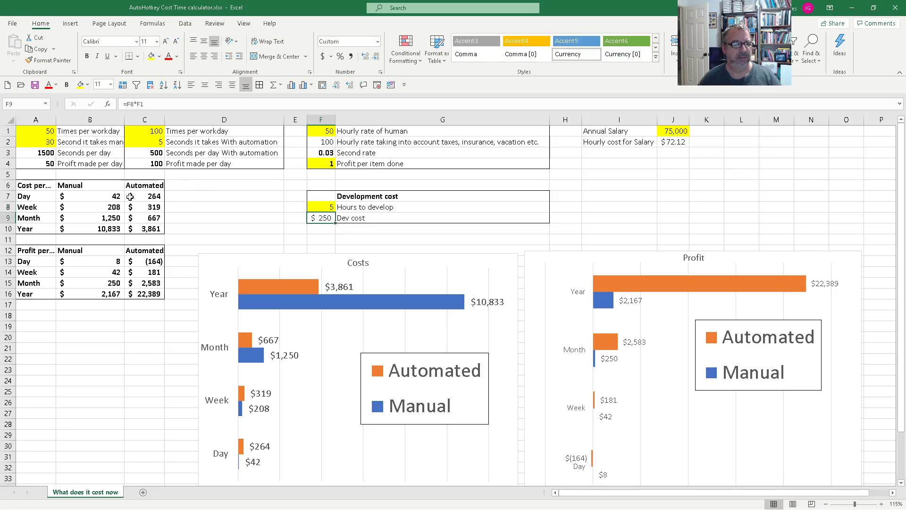
{"action": "left_click", "coordinate": [95, 197]}
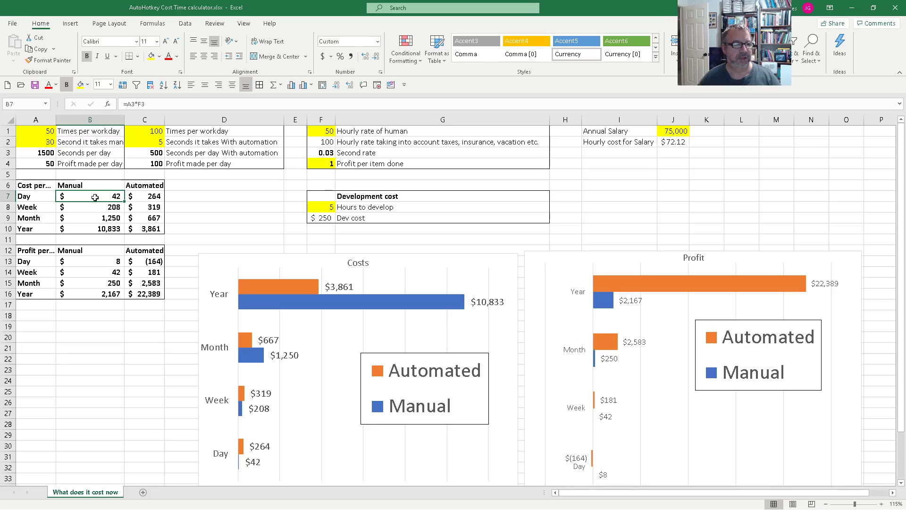
{"action": "left_click", "coordinate": [150, 199]}
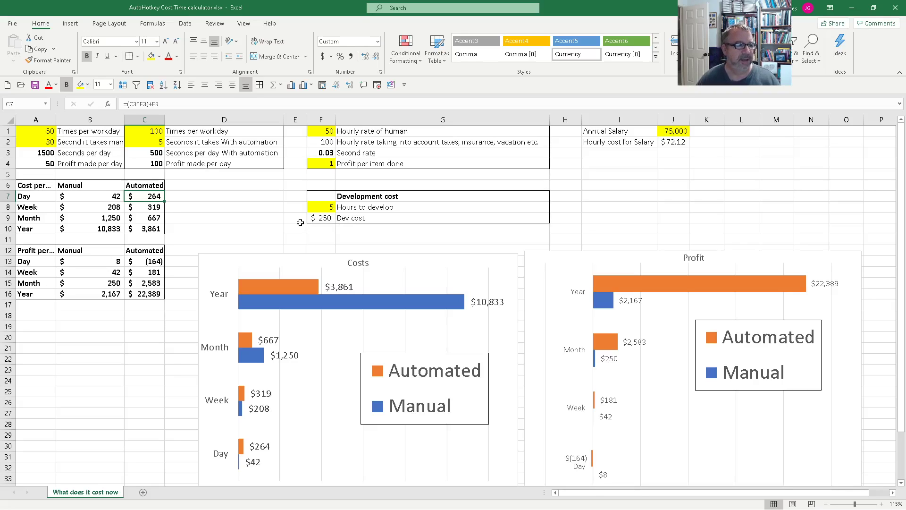
{"action": "left_click", "coordinate": [114, 207]}
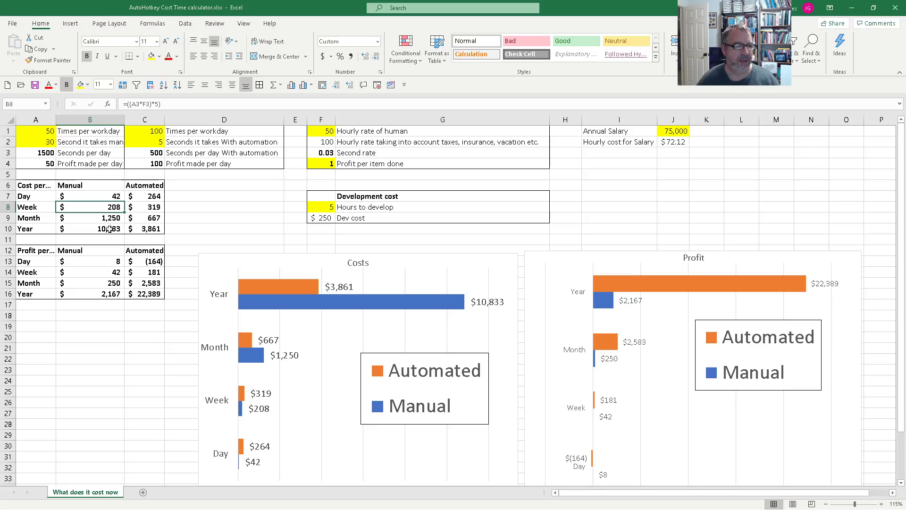
{"action": "left_click", "coordinate": [143, 211]}
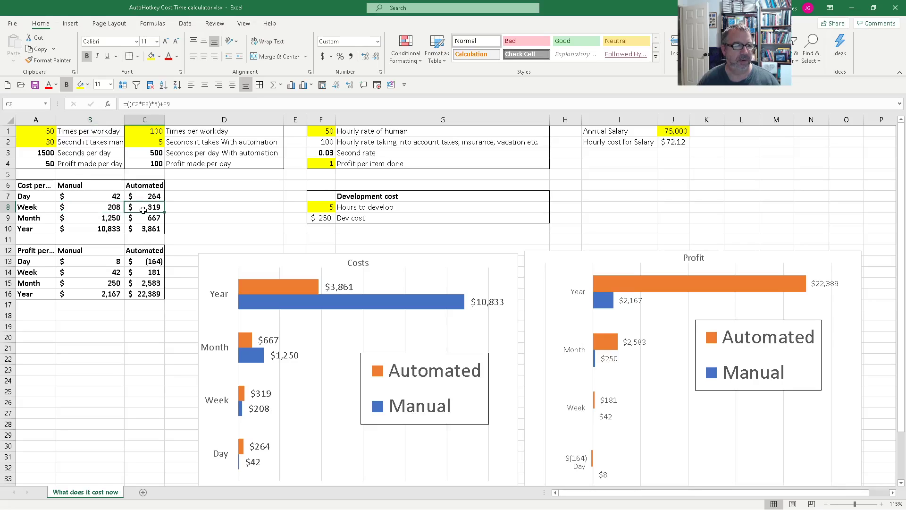
{"action": "left_click", "coordinate": [116, 207]}
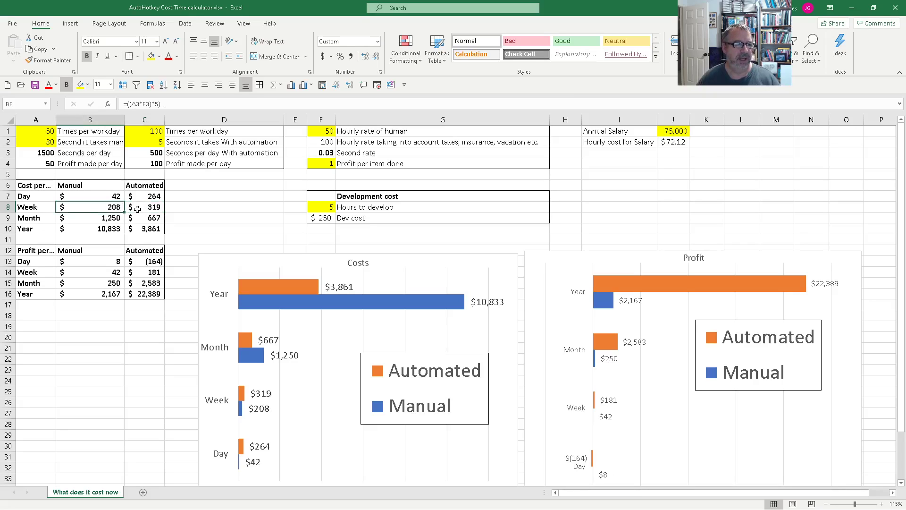
{"action": "left_click", "coordinate": [138, 209]}
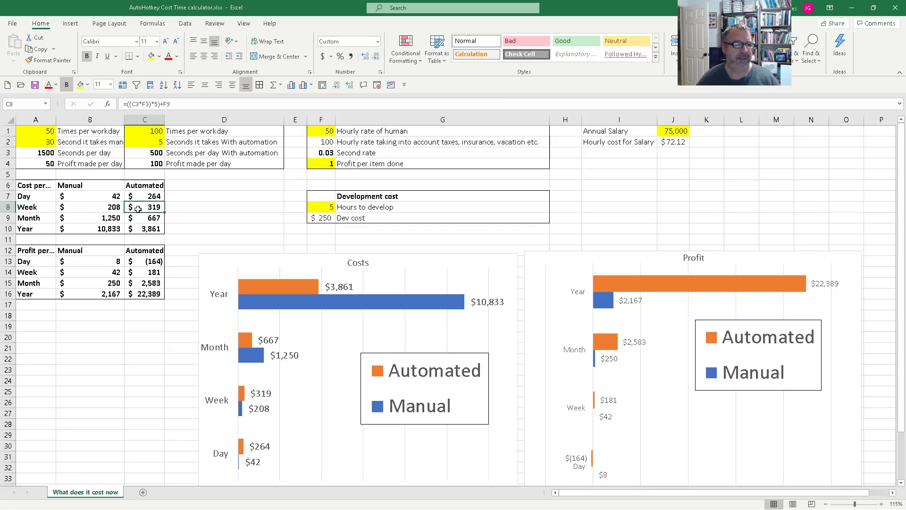
{"action": "left_click", "coordinate": [112, 220]}
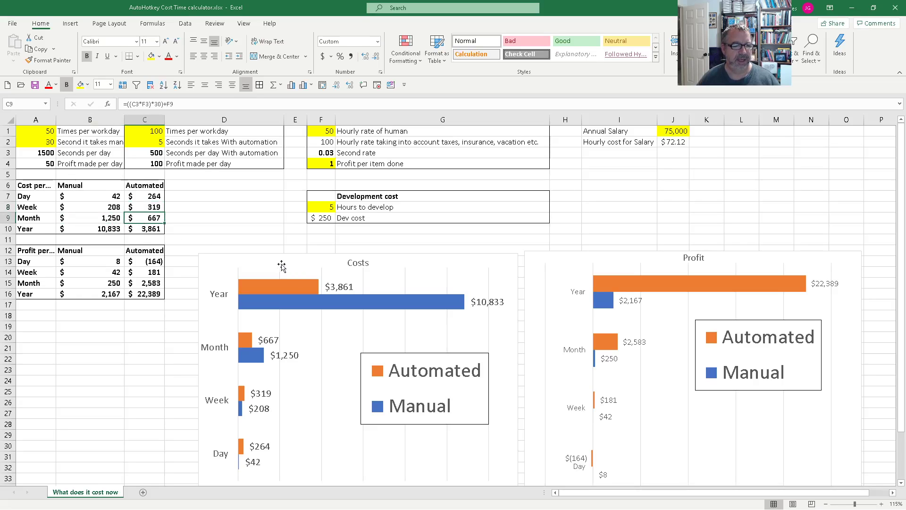
- Move the Costs chart slightly up and left, then select cell F4
{"action": "left_click_drag", "start_coordinate": [281, 263], "coordinate": [272, 247]}
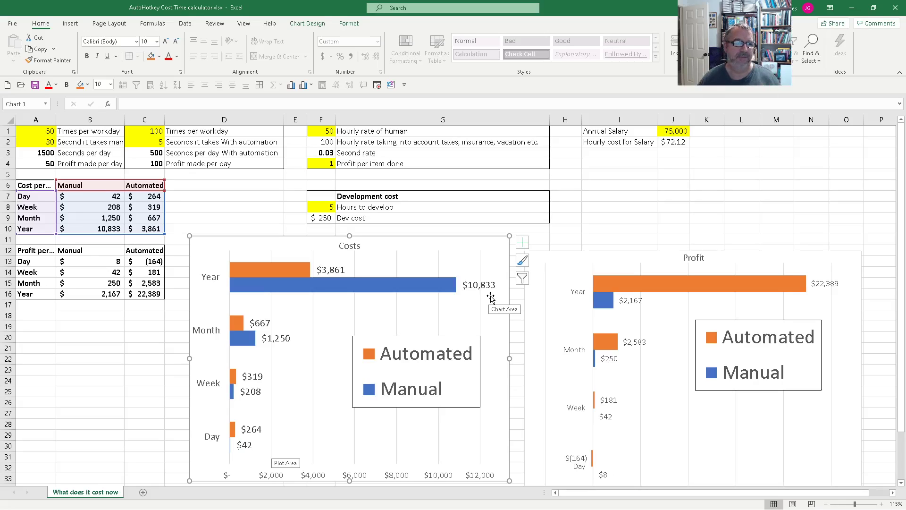
{"action": "left_click", "coordinate": [325, 163]}
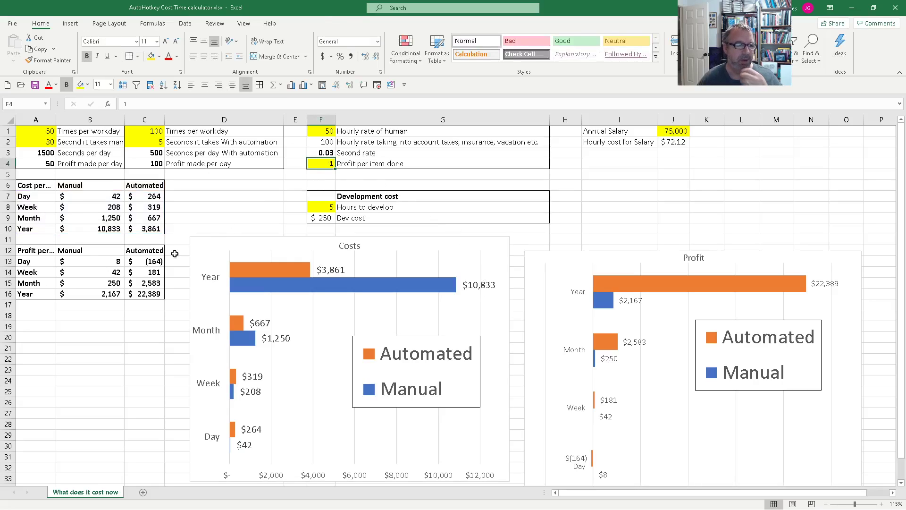
{"action": "left_click", "coordinate": [106, 259]}
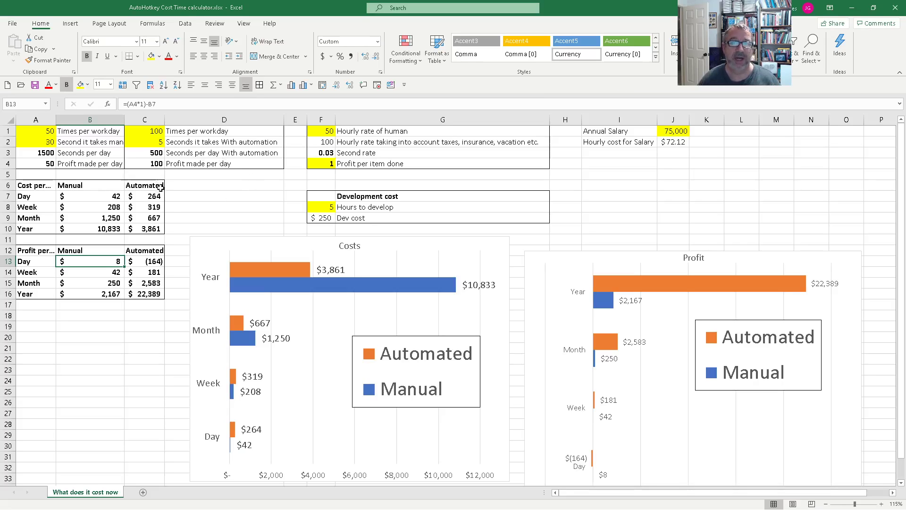
{"action": "left_click", "coordinate": [146, 164]}
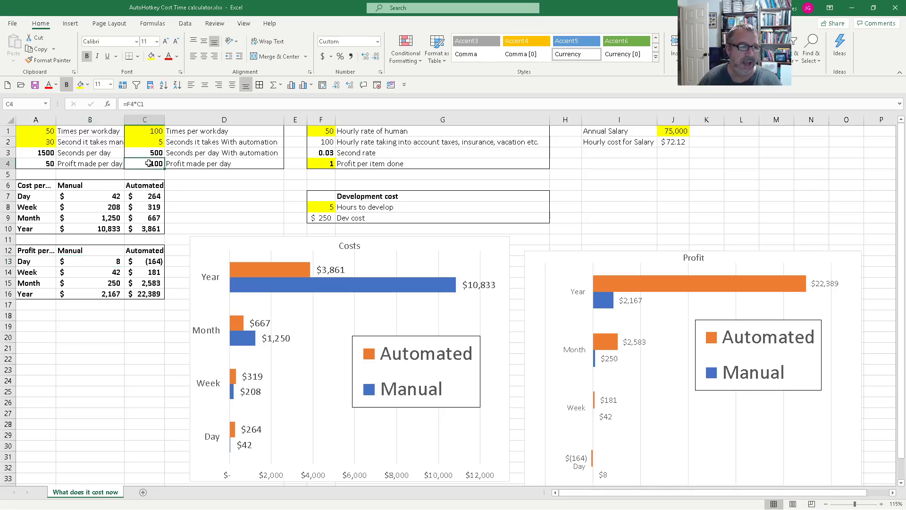
{"action": "left_click", "coordinate": [41, 167]}
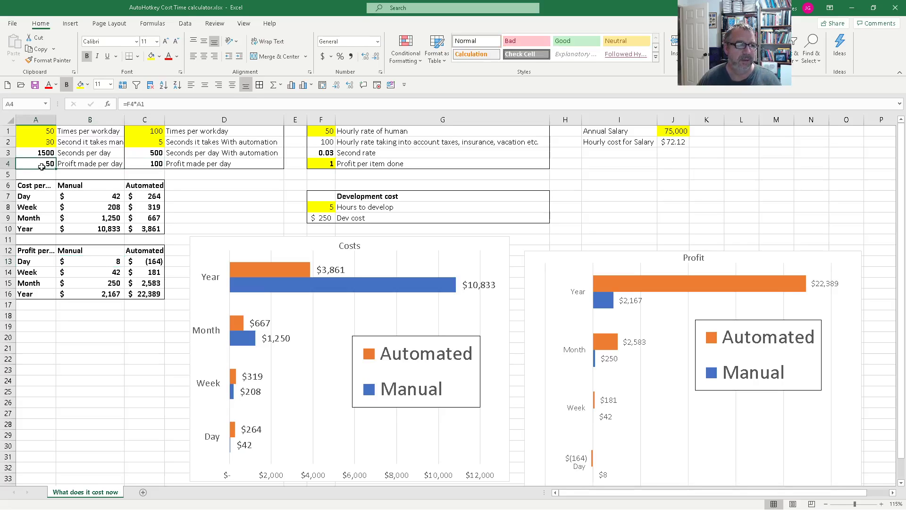
{"action": "left_click", "coordinate": [41, 131]}
{"action": "left_click", "coordinate": [144, 130]}
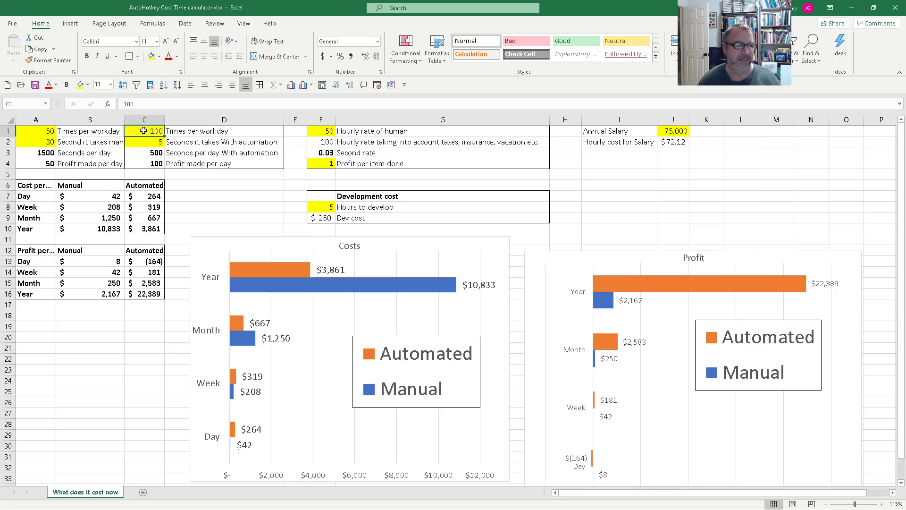
{"action": "left_click", "coordinate": [146, 163]}
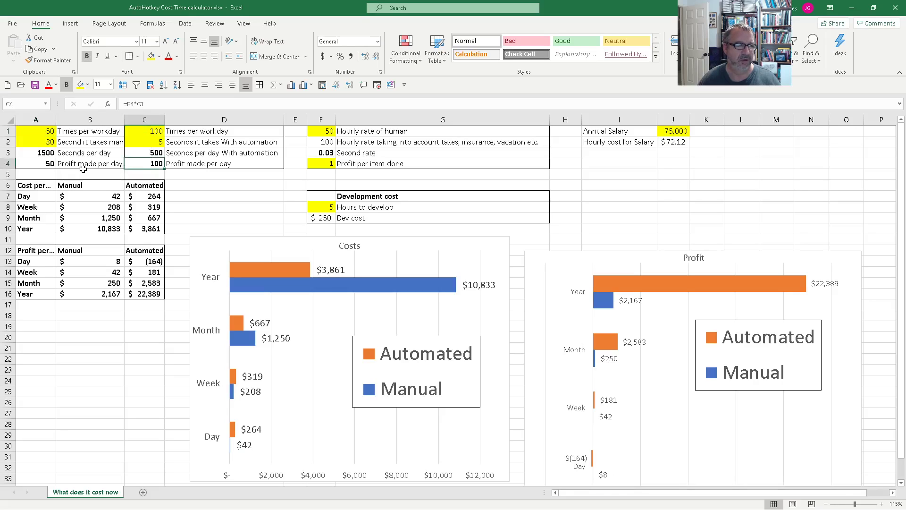
{"action": "left_click", "coordinate": [44, 165]}
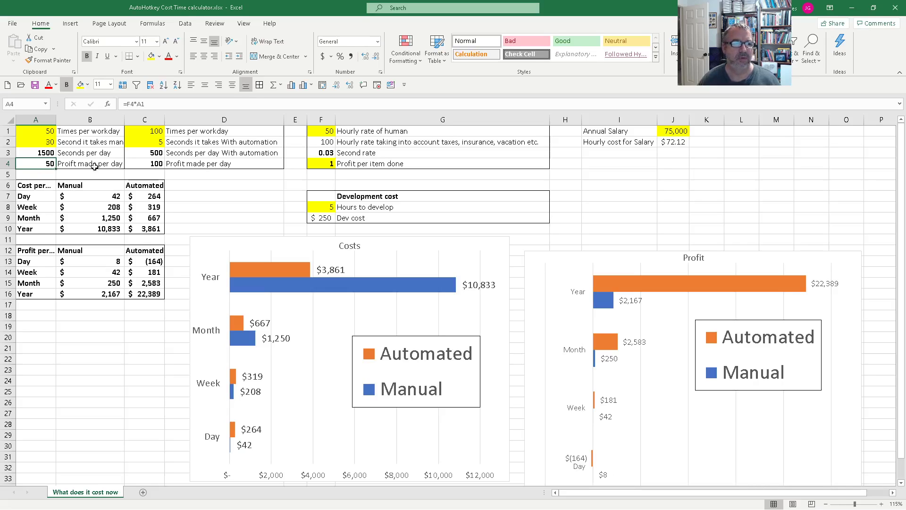
{"action": "left_click", "coordinate": [149, 164]}
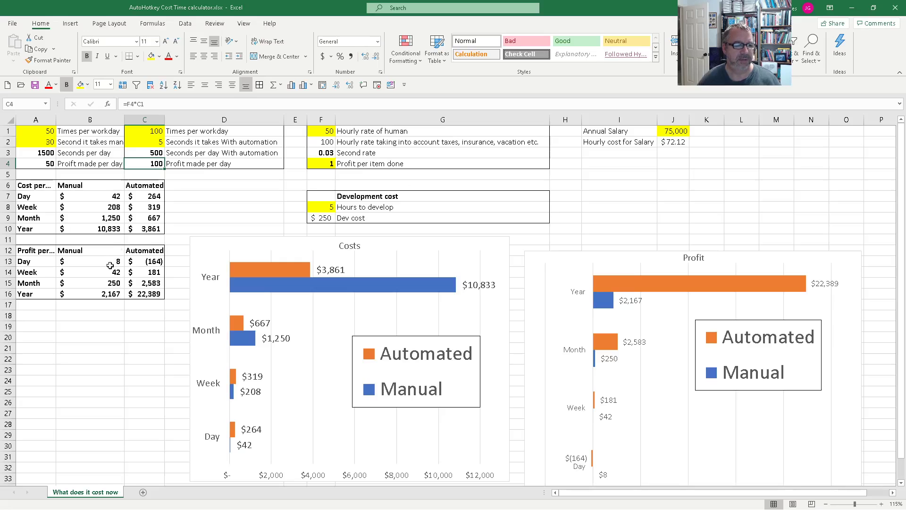
{"action": "left_click", "coordinate": [556, 261]}
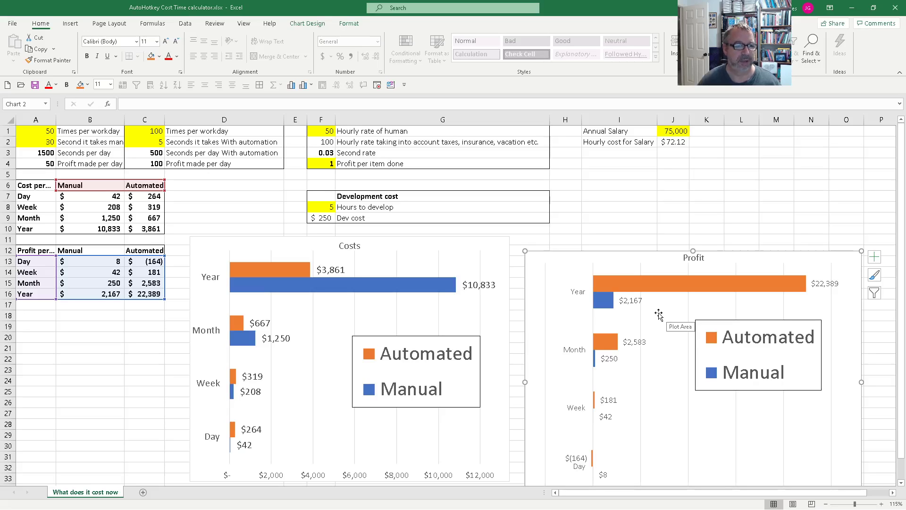
- Set the manual seconds per item in A2 to 60
{"action": "left_click", "coordinate": [197, 194]}
{"action": "left_click", "coordinate": [46, 134]}
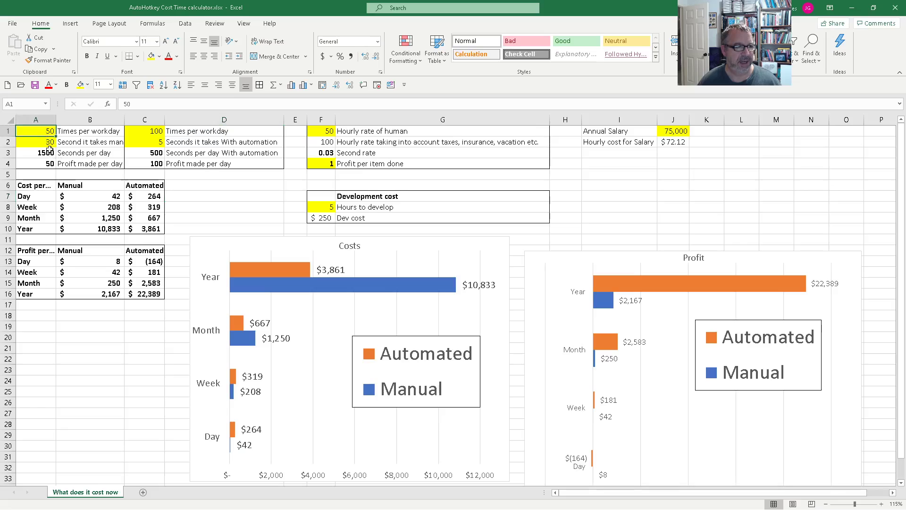
{"action": "left_click", "coordinate": [49, 144]}
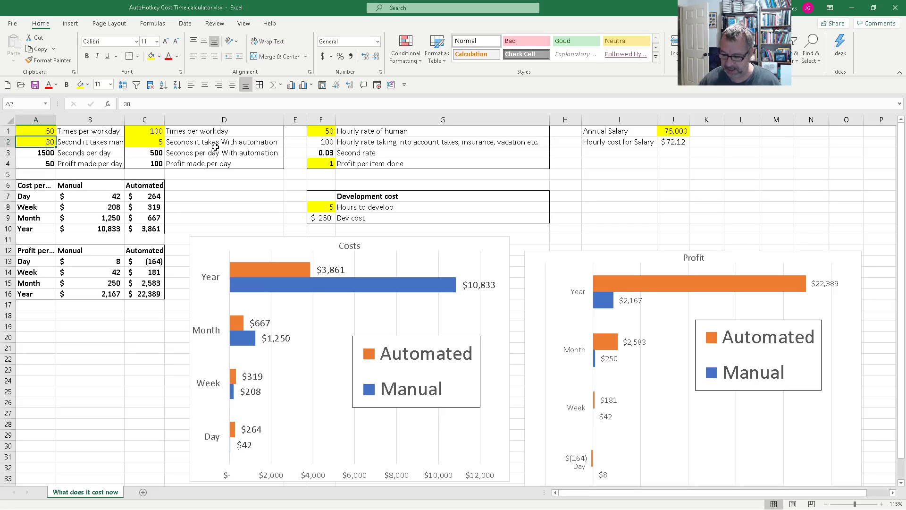
{"action": "type", "text": "60"}
{"action": "key", "text": "Return"}
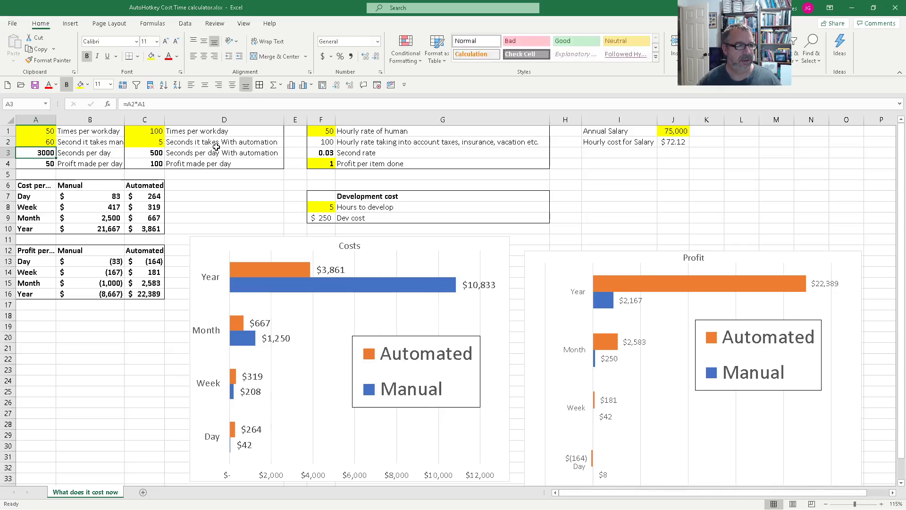
- Inspect the automated seconds in C2 and the profit per item in F4
{"action": "left_click", "coordinate": [143, 145]}
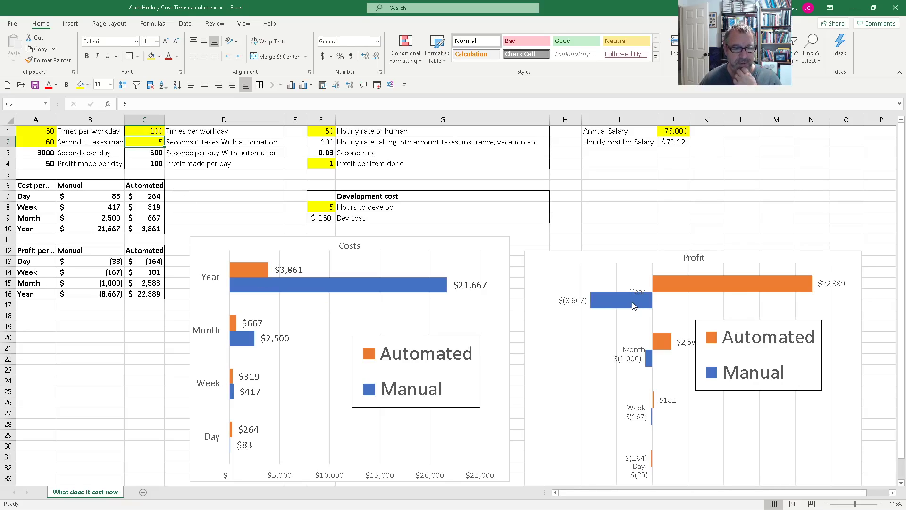
{"action": "mouse_move", "coordinate": [632, 306]}
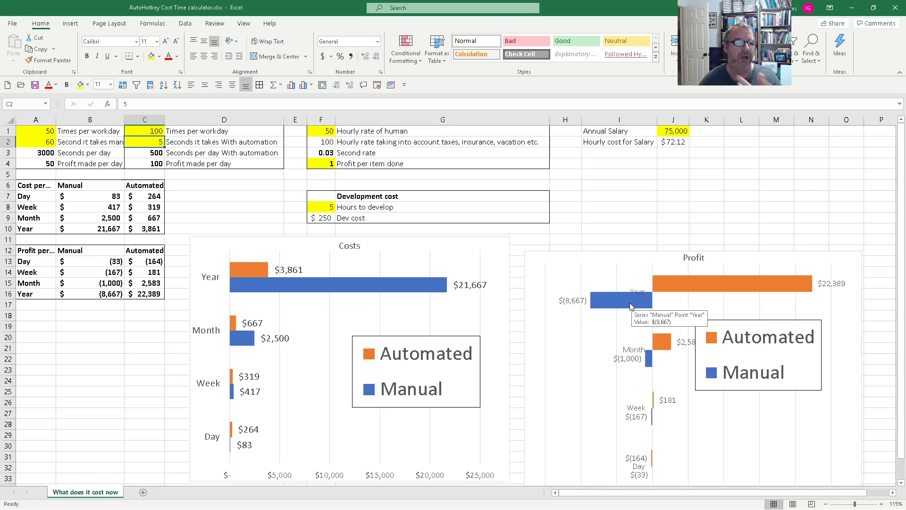
{"action": "left_click", "coordinate": [325, 165]}
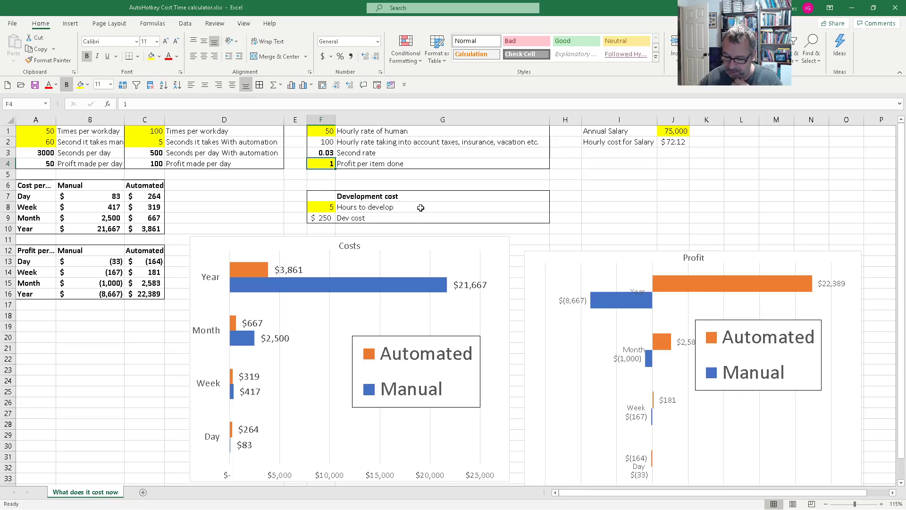
- Set the profit per item in F4 to 2
{"action": "type", "text": "2"}
{"action": "key", "text": "Return"}
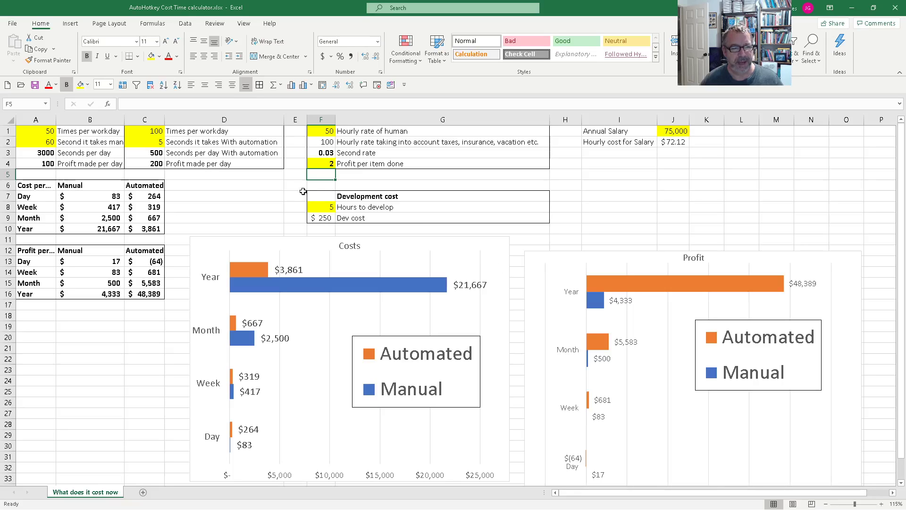
{"action": "left_click", "coordinate": [320, 163]}
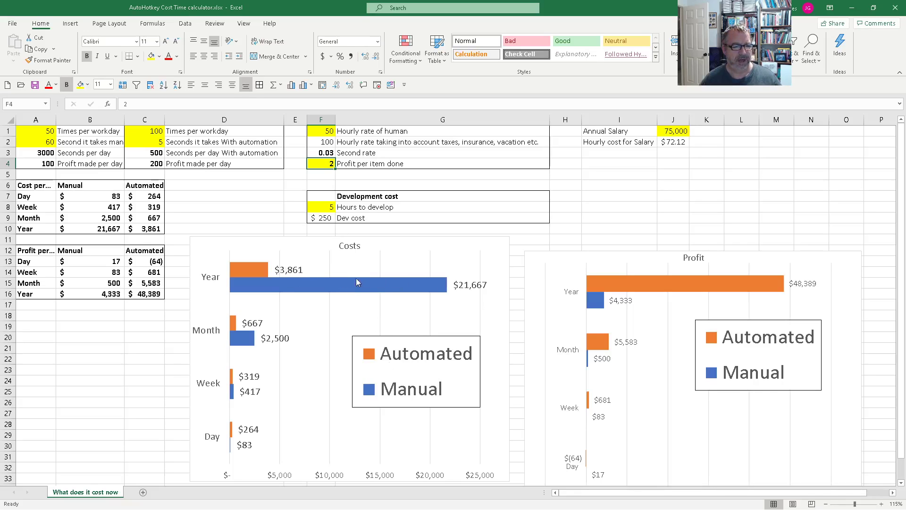
- Review the manual and automated seconds values in A2 and C2
{"action": "mouse_move", "coordinate": [448, 292]}
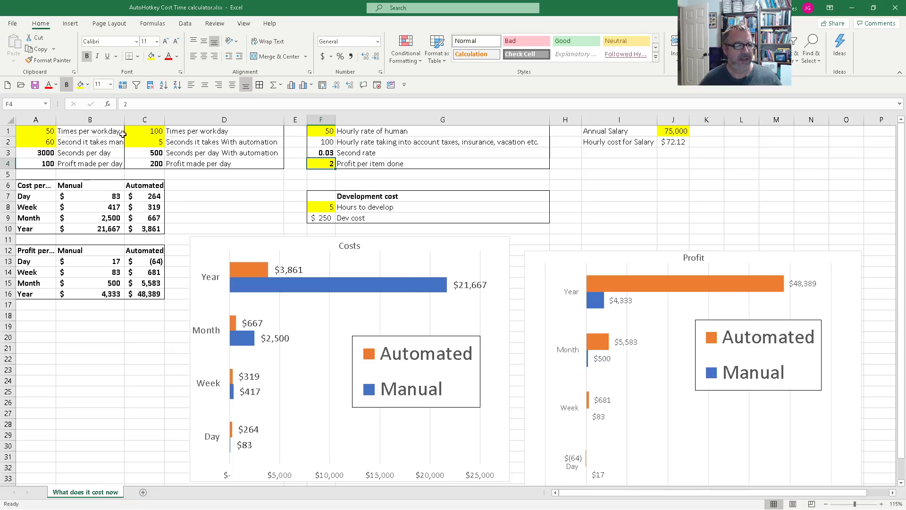
{"action": "left_click", "coordinate": [43, 142]}
{"action": "left_click", "coordinate": [155, 142]}
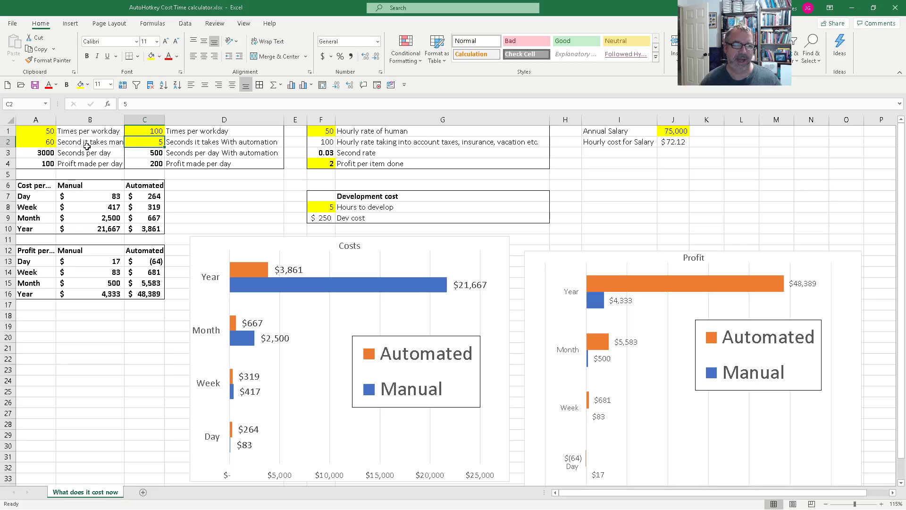
{"action": "left_click", "coordinate": [46, 143]}
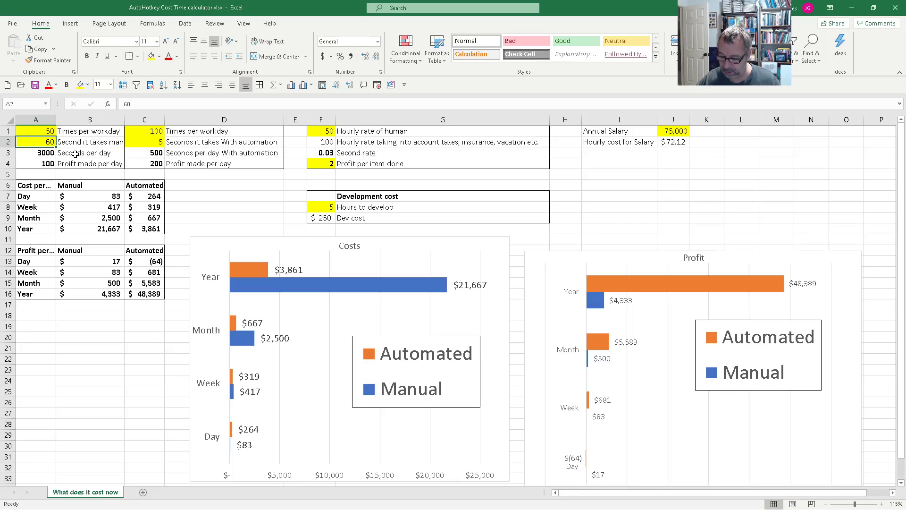
- Set manual time in A2 to 420 seconds and automated time in C2 to 10
{"action": "type", "text": "7"}
{"action": "key", "text": "BackSpace"}
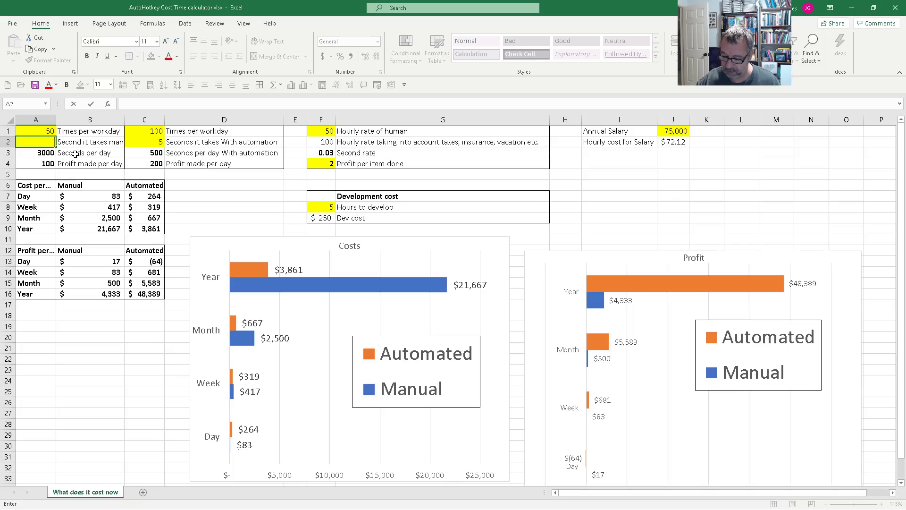
{"action": "type", "text": "420"}
{"action": "key", "text": "Tab"}
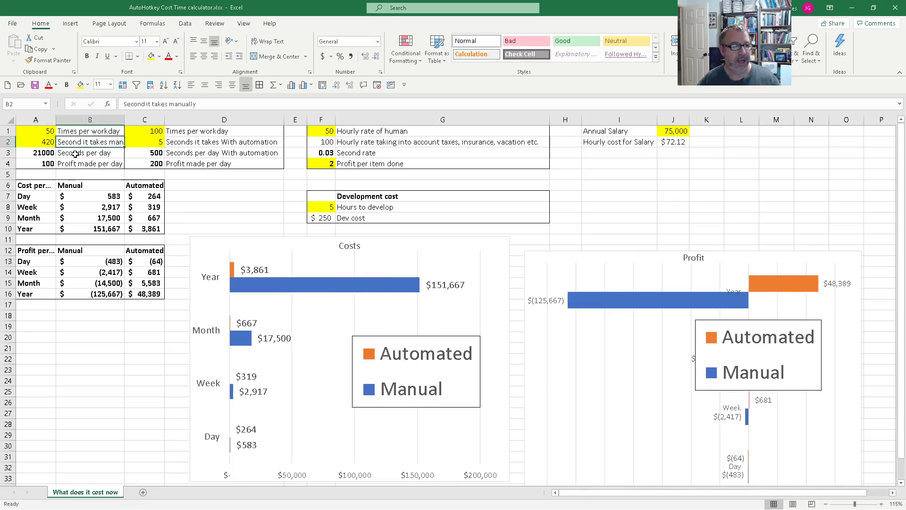
{"action": "key", "text": "Tab"}
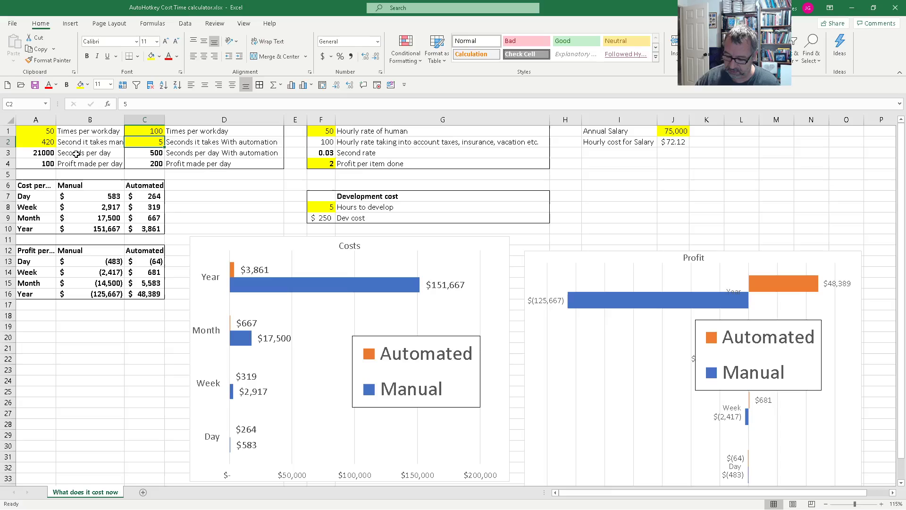
{"action": "type", "text": "10"}
{"action": "key", "text": "Return"}
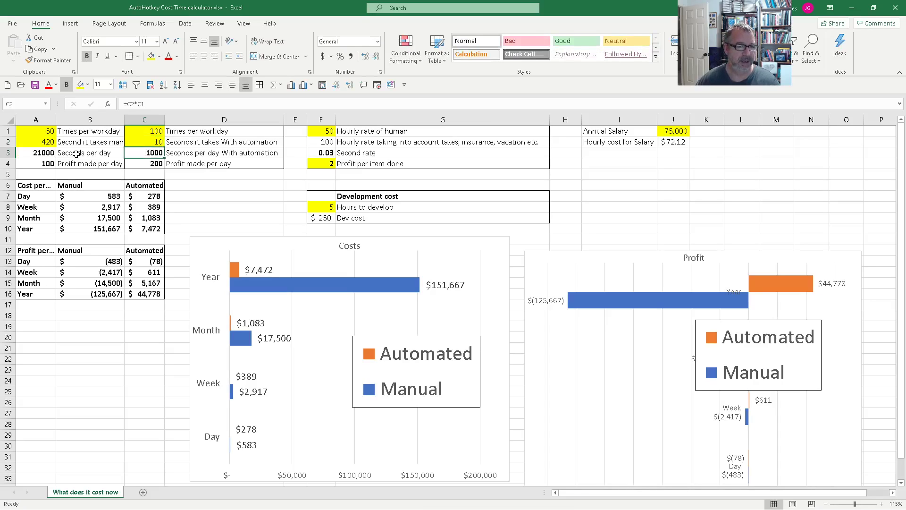
- Set the profit per item in F4 to 15
{"action": "left_click", "coordinate": [315, 166]}
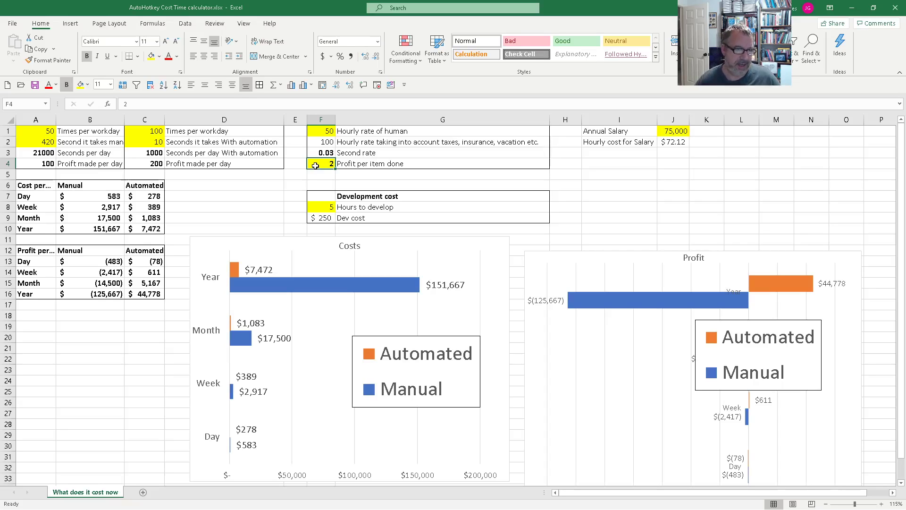
{"action": "type", "text": "15"}
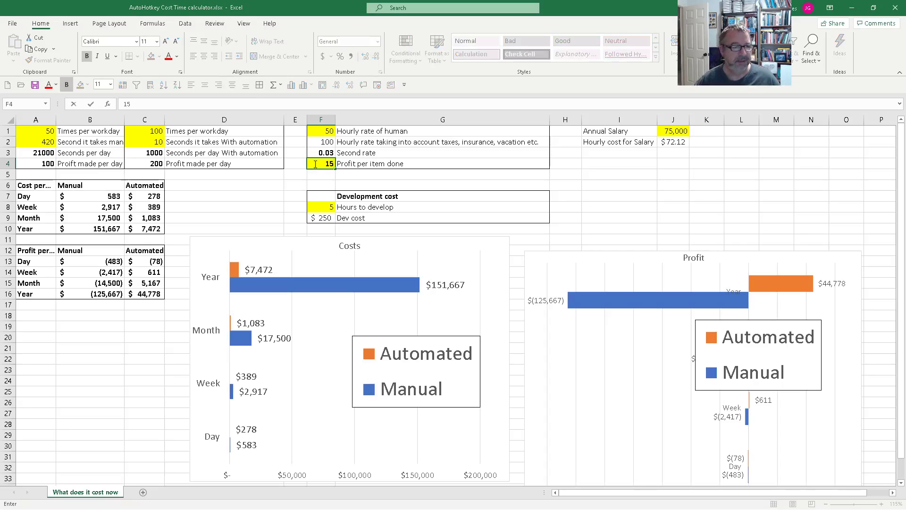
{"action": "key", "text": "Return"}
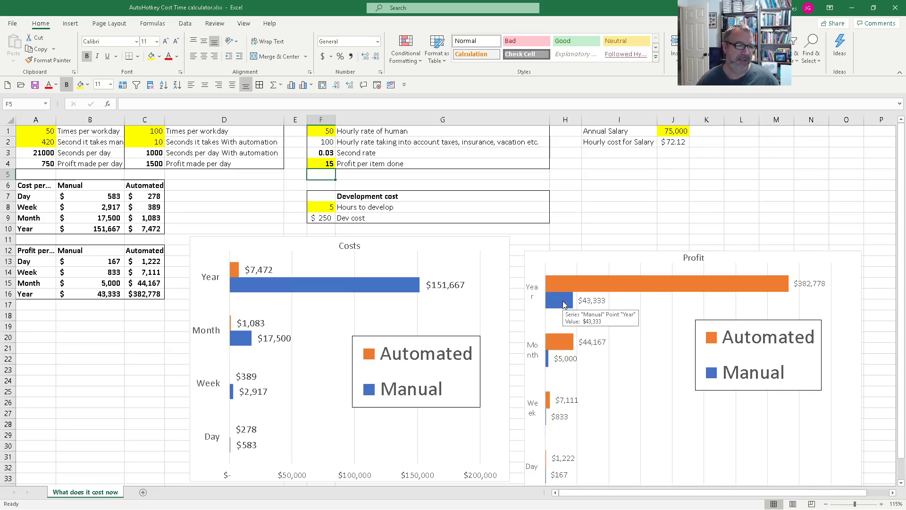
- Move the Profit chart up and left beside the Costs chart, then select cell F8
{"action": "mouse_move", "coordinate": [562, 279]}
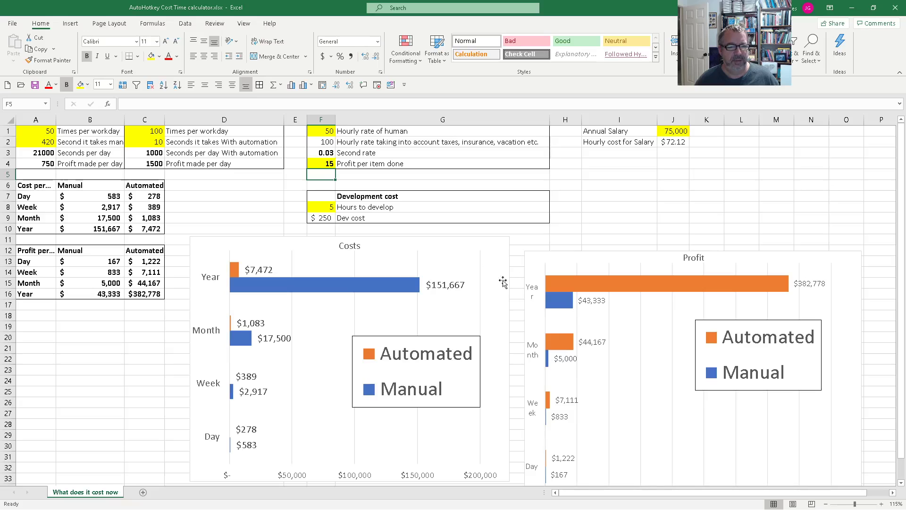
{"action": "left_click_drag", "start_coordinate": [541, 265], "coordinate": [532, 247]}
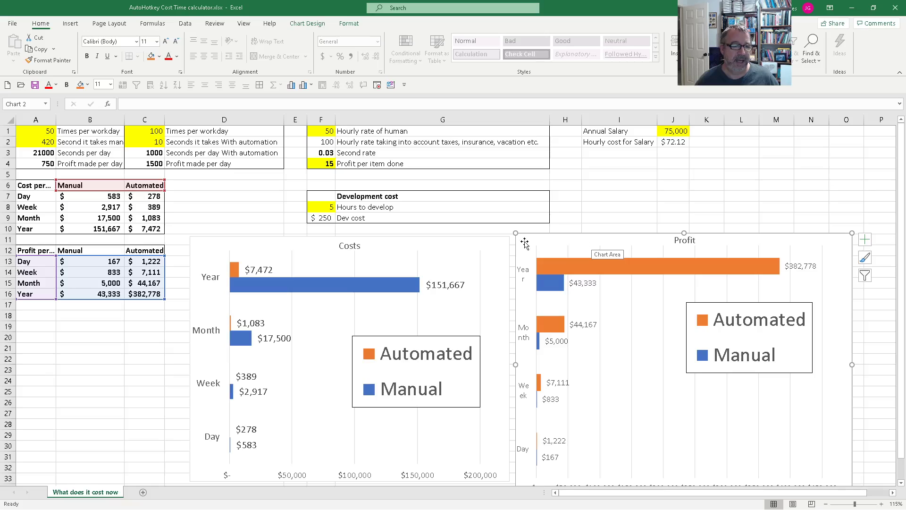
{"action": "left_click", "coordinate": [499, 251]}
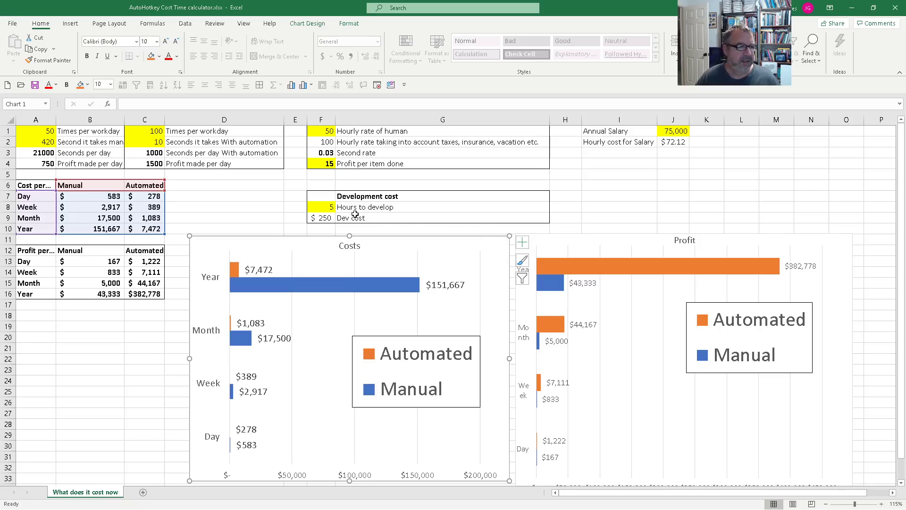
{"action": "left_click", "coordinate": [316, 205]}
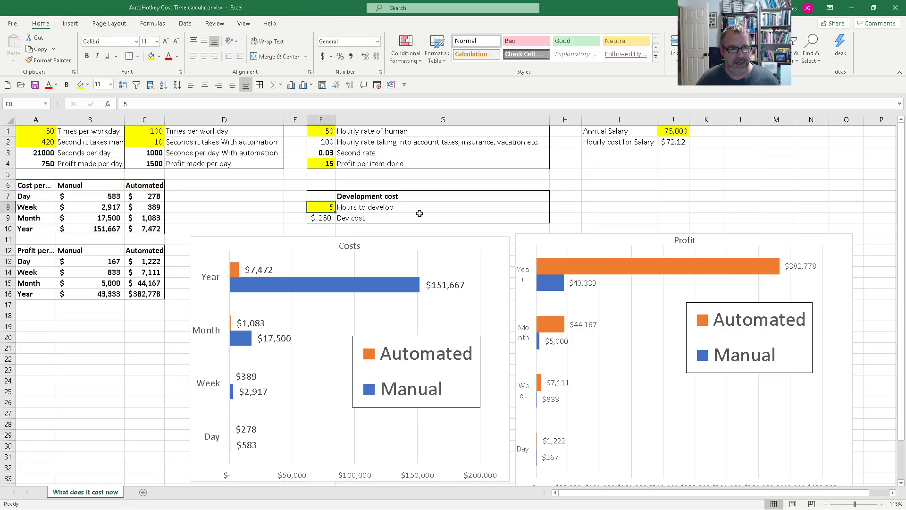
- Enter 40 hours to develop in F8 and autofit column F to show the $2,000 dev cost
{"action": "type", "text": "40"}
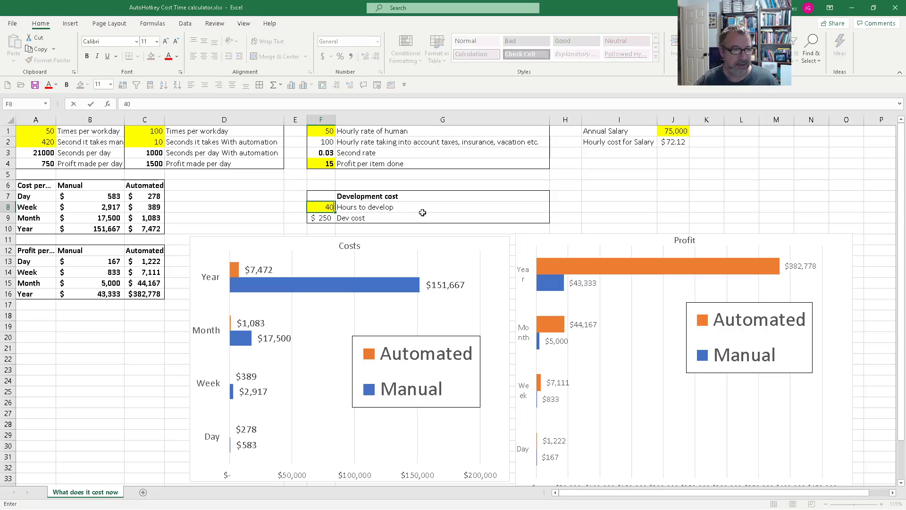
{"action": "key", "text": "Return"}
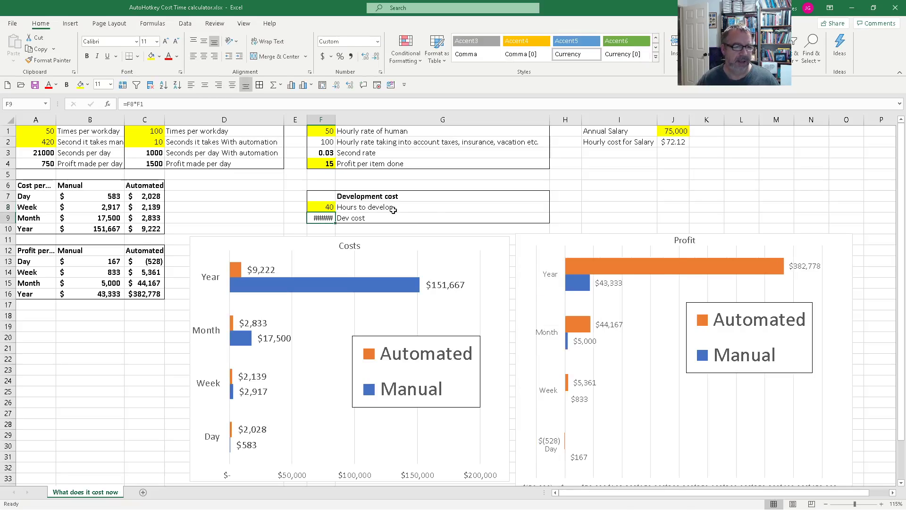
{"action": "double_click", "coordinate": [335, 120]}
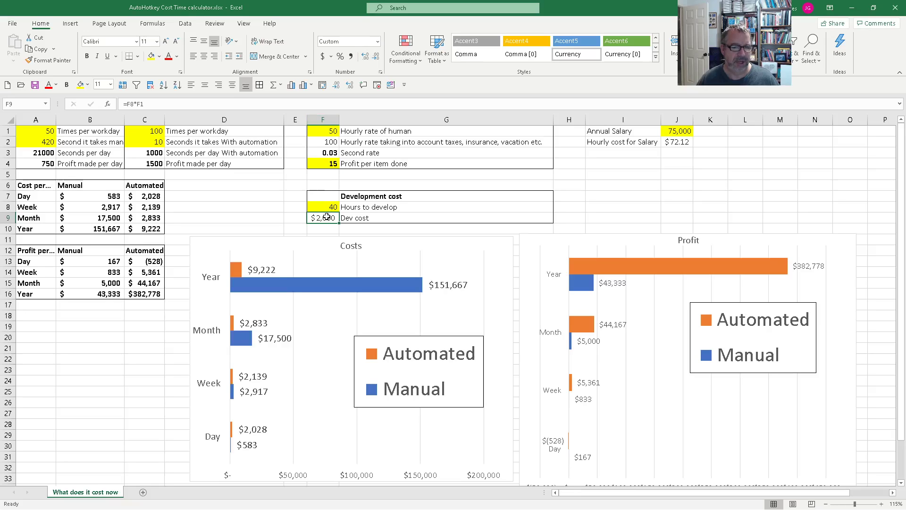